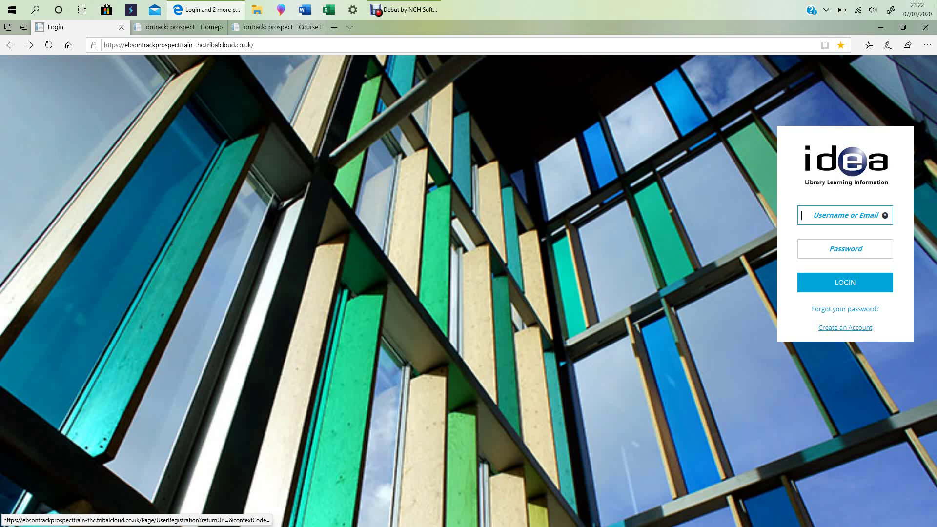
Look over the new-account form and its password reminder questions, then return to the signed-in homepage.
{"action": "left_click", "coordinate": [845, 327]}
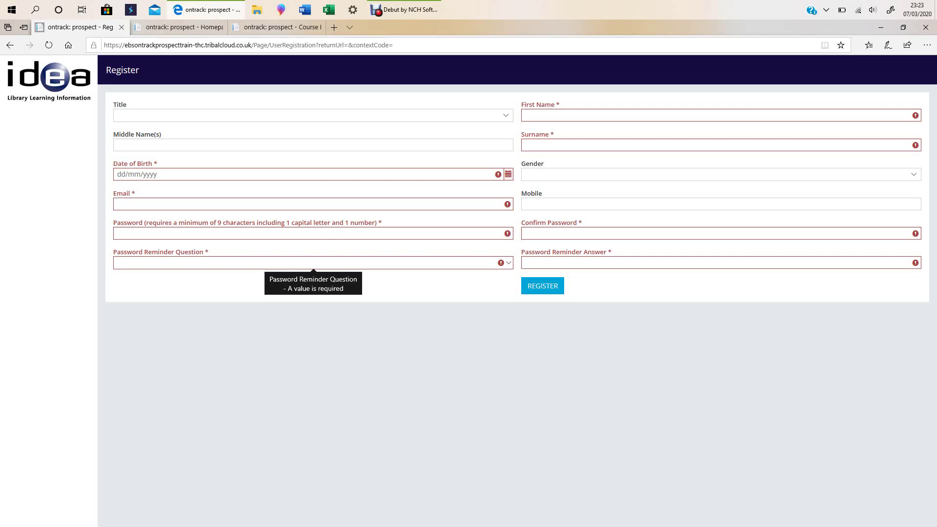
{"action": "left_click", "coordinate": [508, 262]}
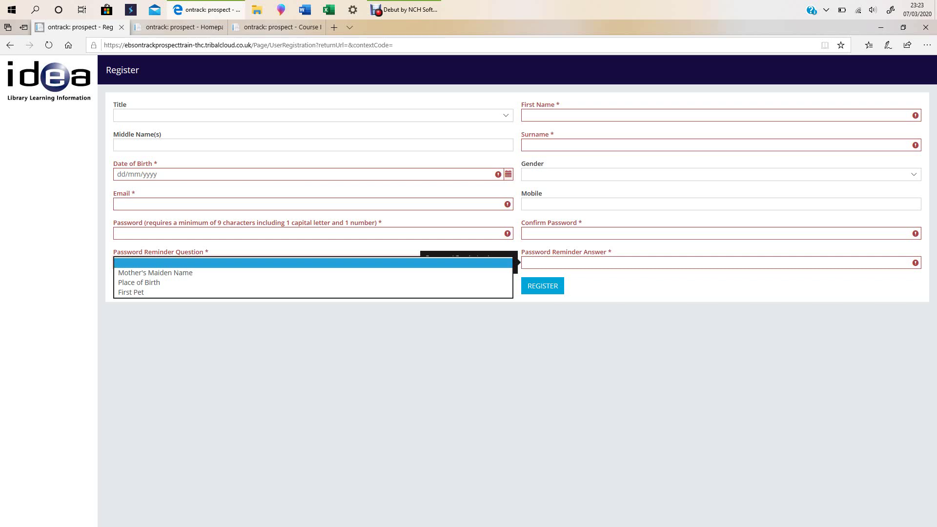
{"action": "key", "text": "Escape"}
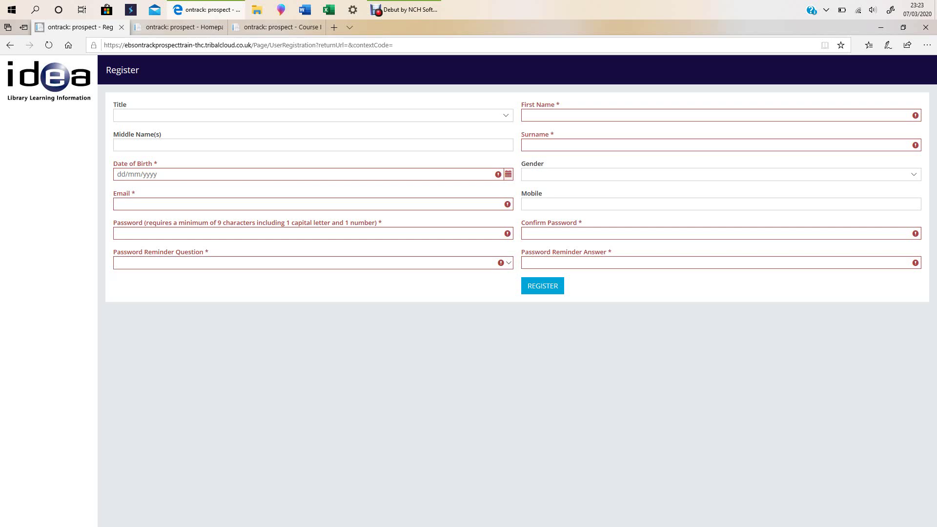
{"action": "left_click", "coordinate": [178, 27]}
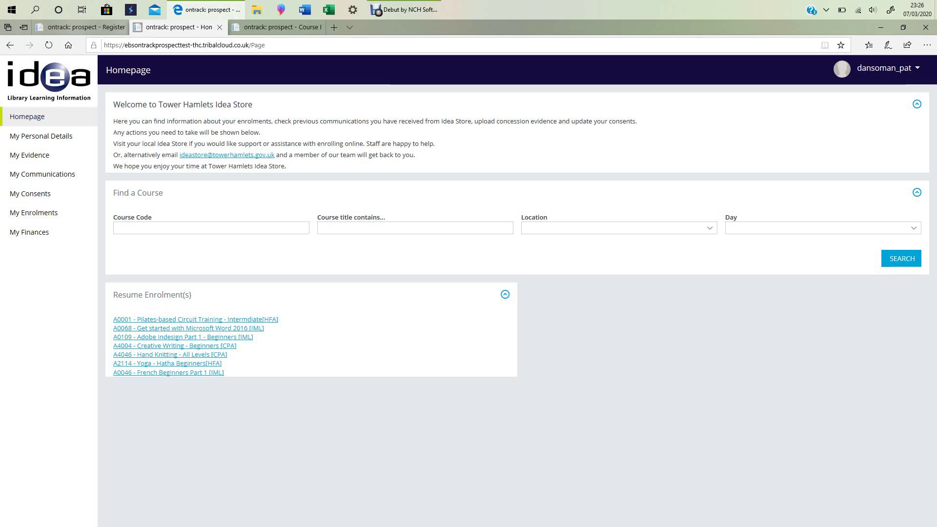
Check the Location and Day filters, then search for courses whose title contains 'yoga'.
{"action": "left_click", "coordinate": [619, 228]}
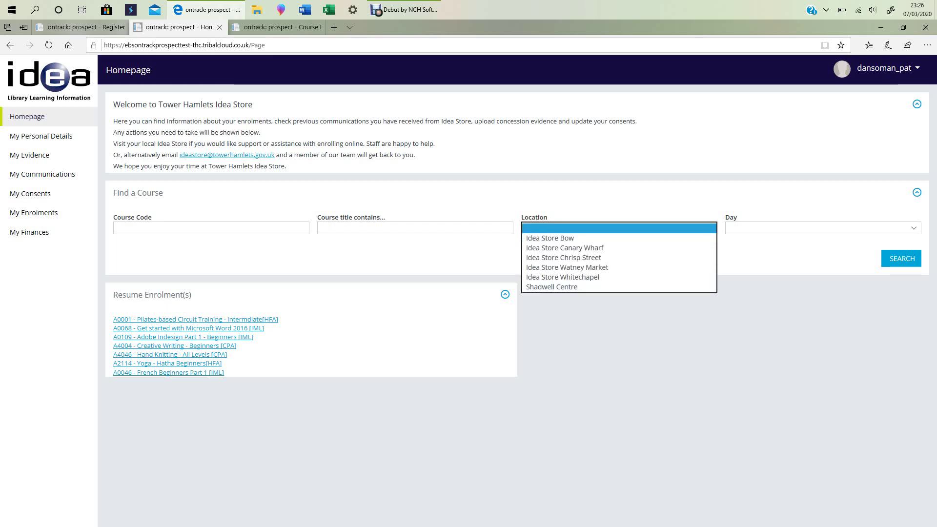
{"action": "left_click", "coordinate": [823, 228]}
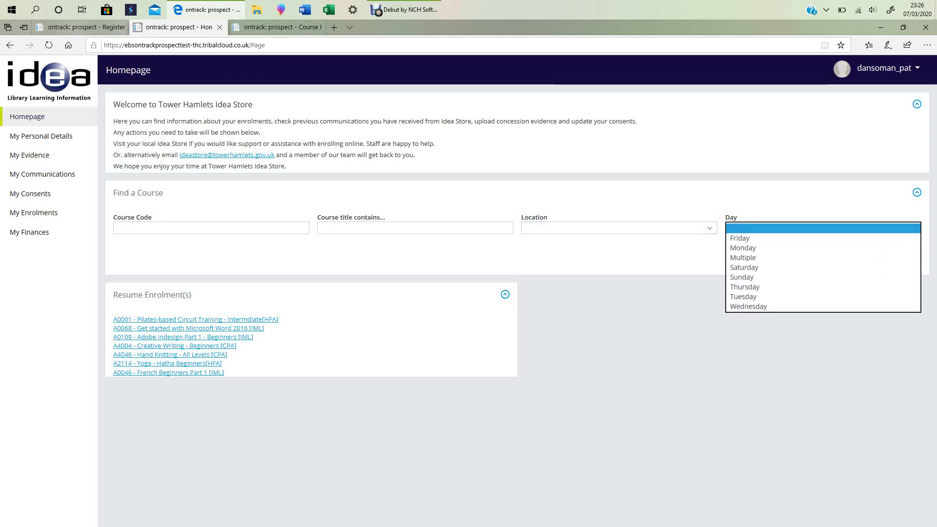
{"action": "left_click", "coordinate": [415, 228]}
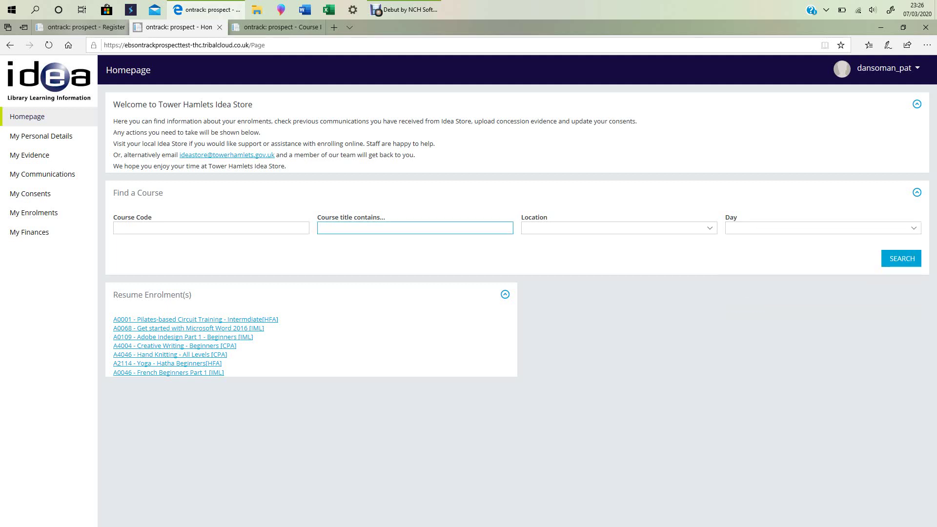
{"action": "type", "text": "yoga"}
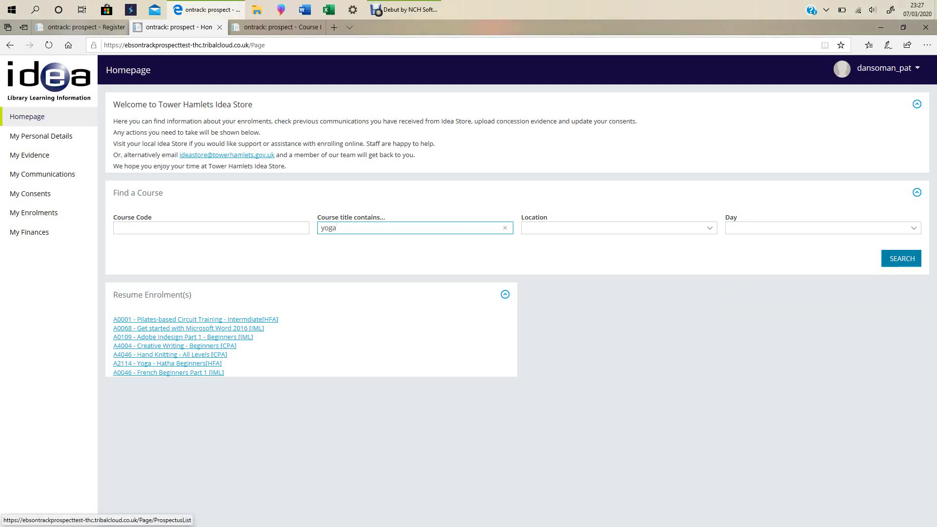
{"action": "left_click", "coordinate": [902, 258]}
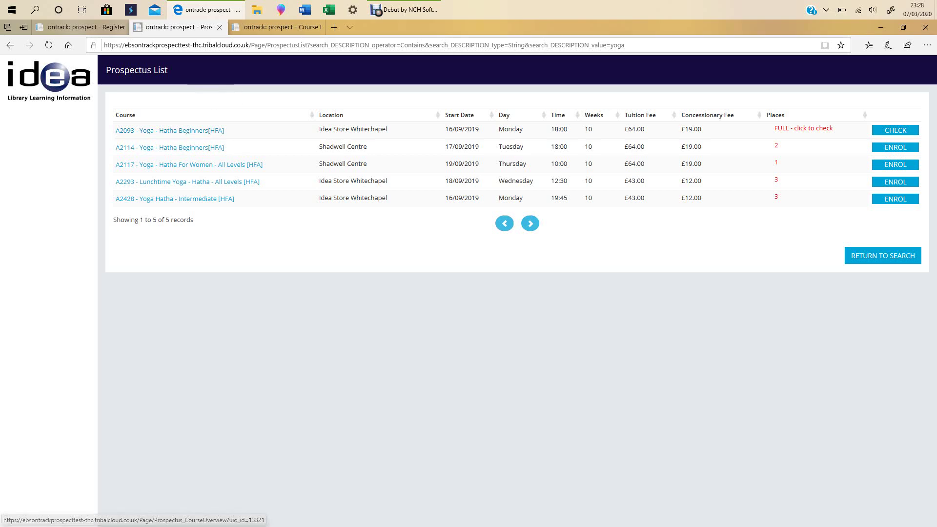
{"action": "left_click", "coordinate": [279, 27]}
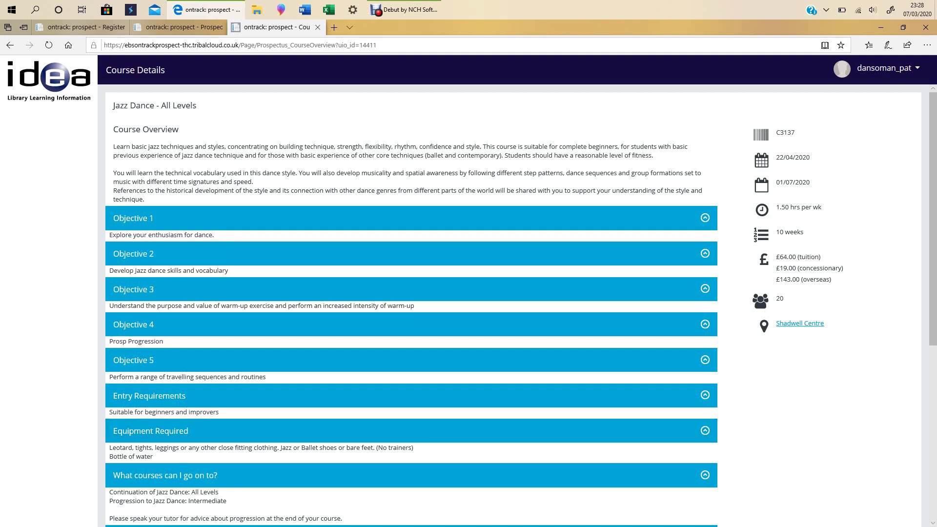
{"action": "scroll", "coordinate": [411, 293], "scroll_direction": "down", "scroll_amount": 5}
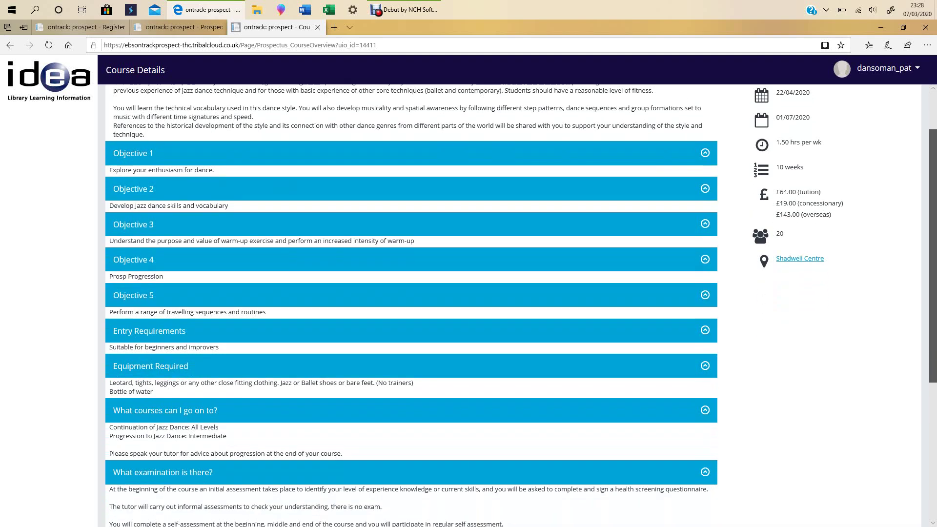
{"action": "scroll", "coordinate": [412, 293], "scroll_direction": "down", "scroll_amount": 2}
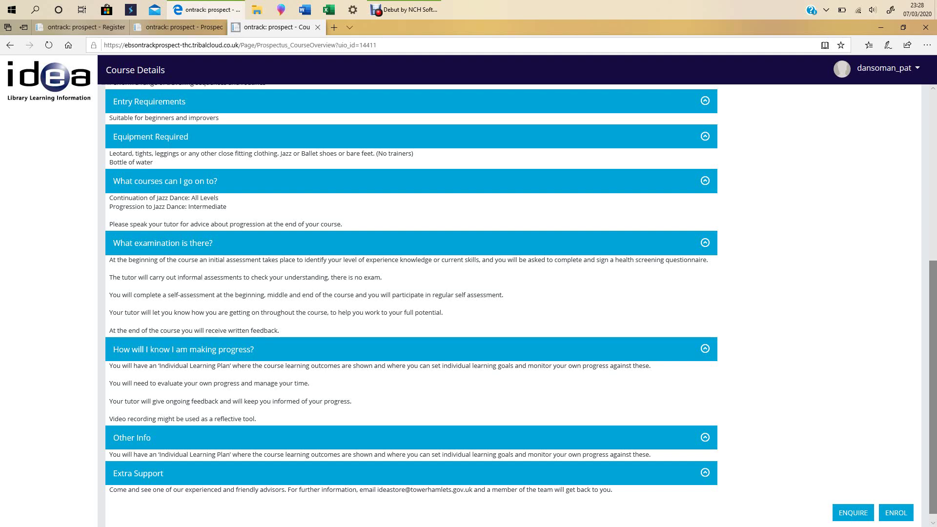
{"action": "left_click_drag", "start_coordinate": [933, 387], "coordinate": [933, 218]}
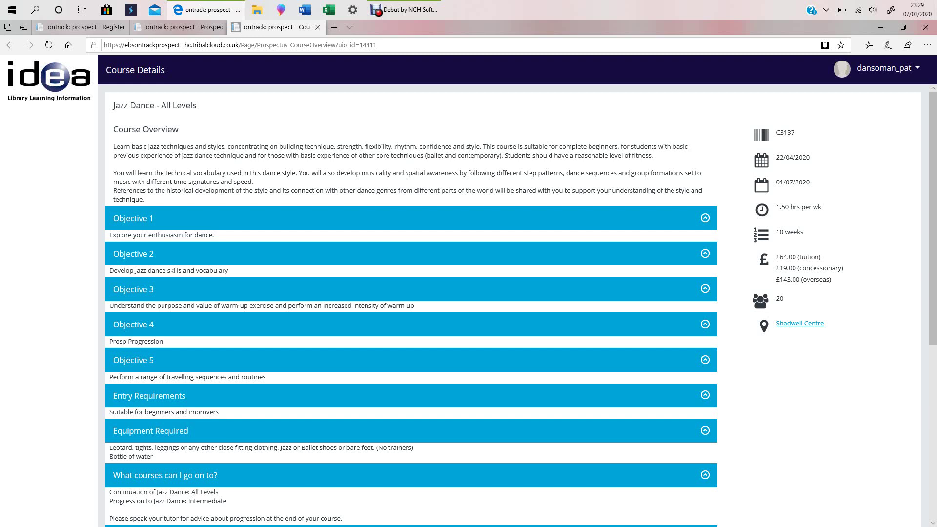
{"action": "mouse_move", "coordinate": [181, 27]}
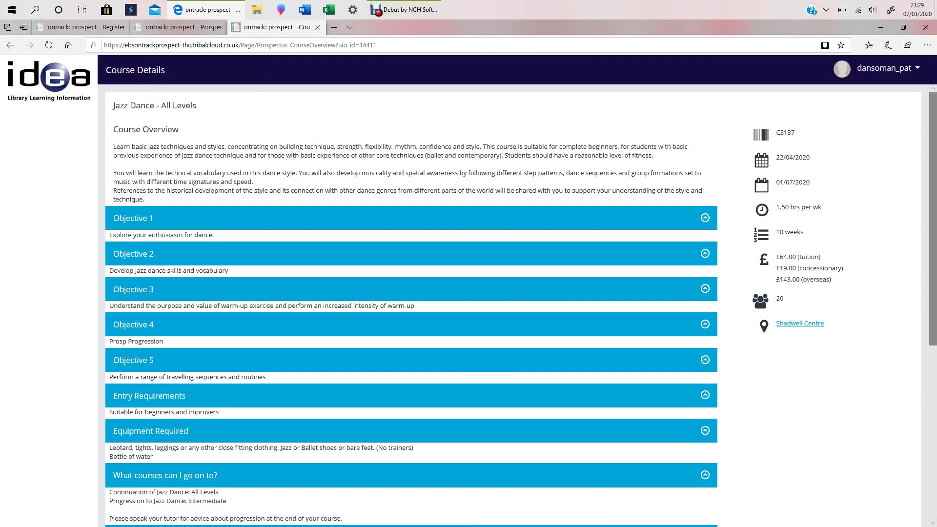
{"action": "scroll", "coordinate": [411, 303], "scroll_direction": "down", "scroll_amount": 6}
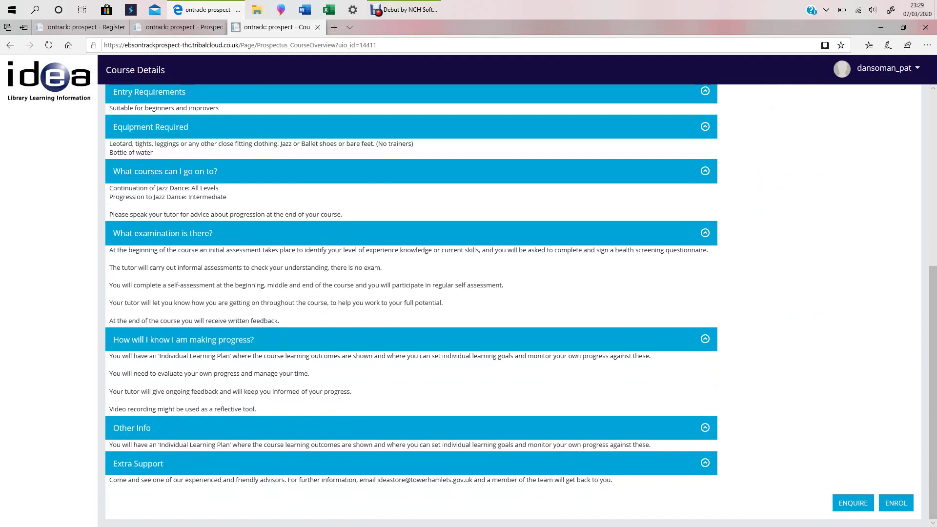
{"action": "left_click_drag", "start_coordinate": [933, 392], "coordinate": [933, 219]}
Back in the yoga results, enrol on A2114 Yoga - Hatha Beginners at Shadwell Centre.
{"action": "left_click", "coordinate": [176, 27]}
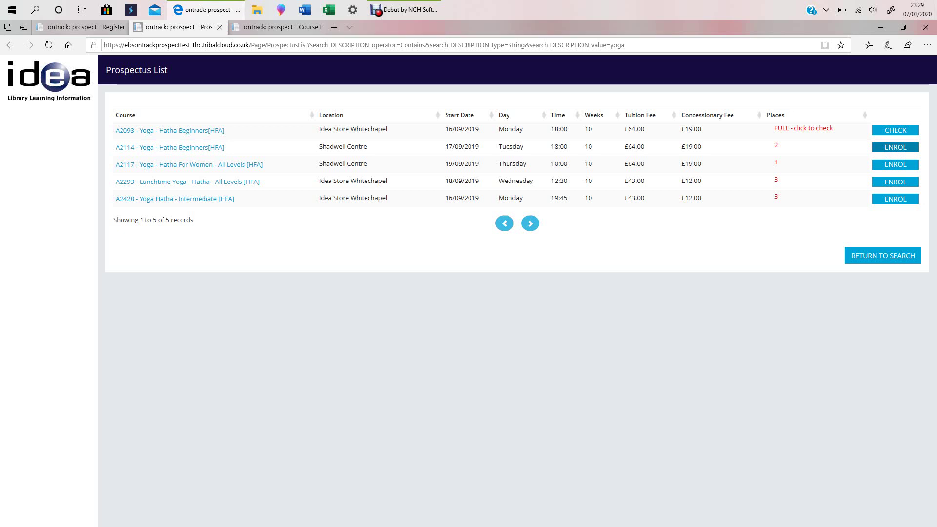
{"action": "left_click", "coordinate": [895, 147]}
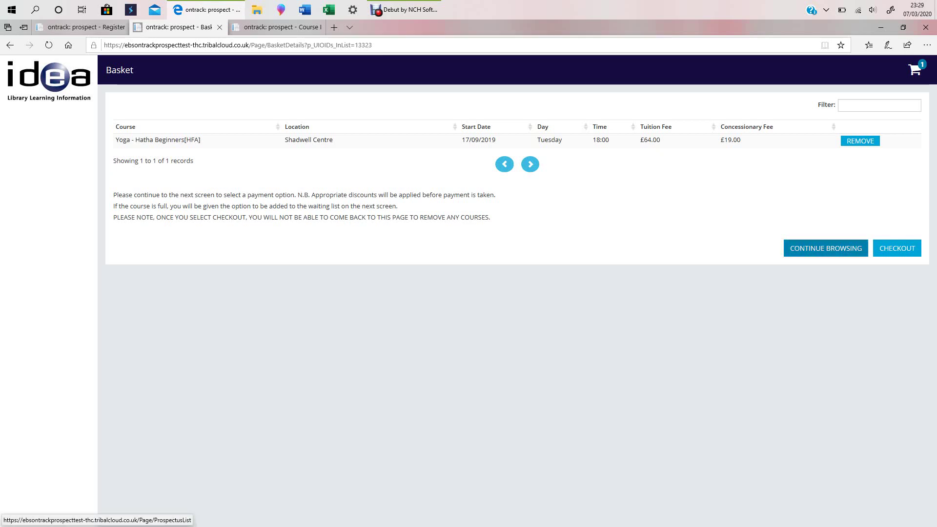
Add A0022 Mindfulness Meditation beginners and A0109 Adobe Indesign Part 1 - Beginners to the basket.
{"action": "left_click", "coordinate": [826, 248]}
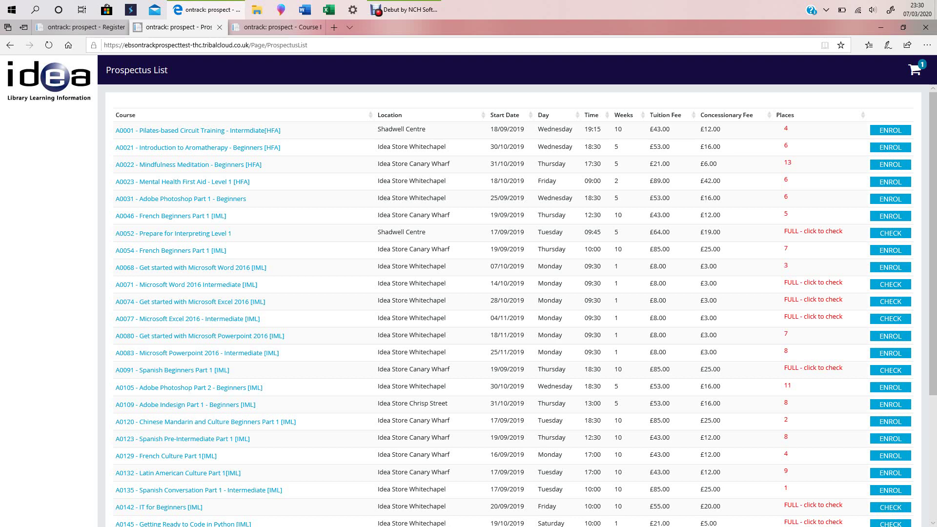
{"action": "left_click", "coordinate": [891, 165]}
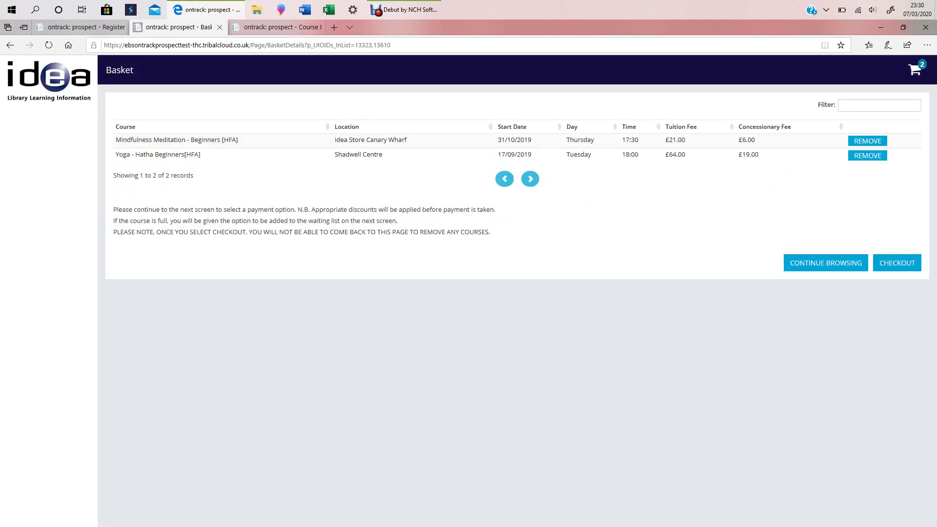
{"action": "left_click", "coordinate": [826, 262]}
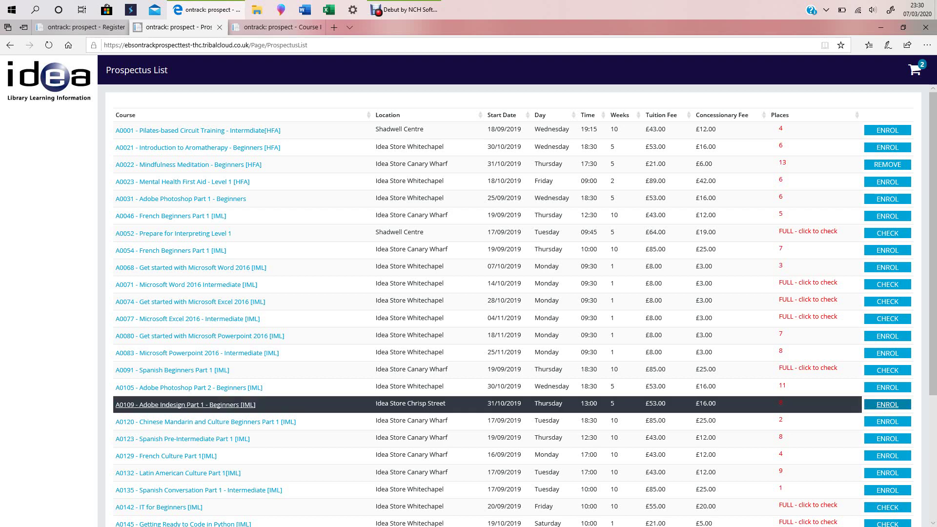
{"action": "left_click", "coordinate": [887, 405]}
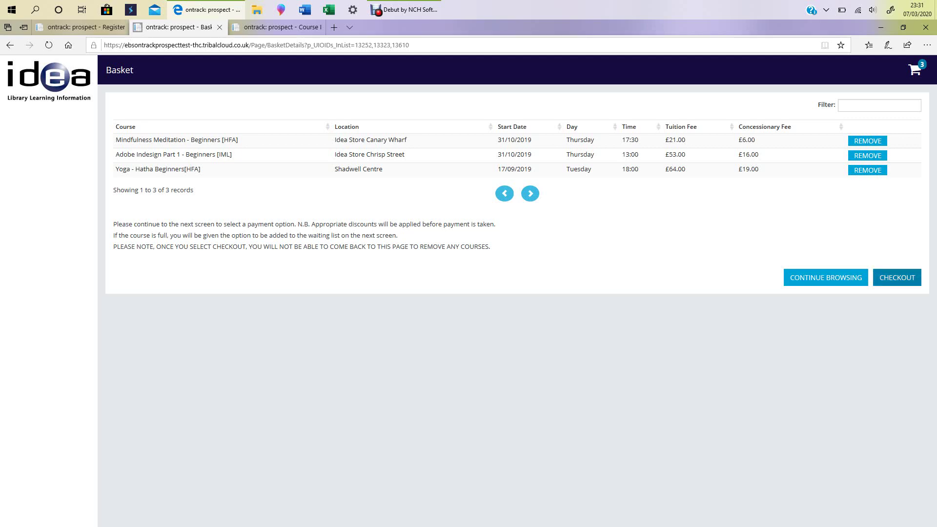
Check out the basket and log in using the saved username suggestion.
{"action": "left_click", "coordinate": [897, 277]}
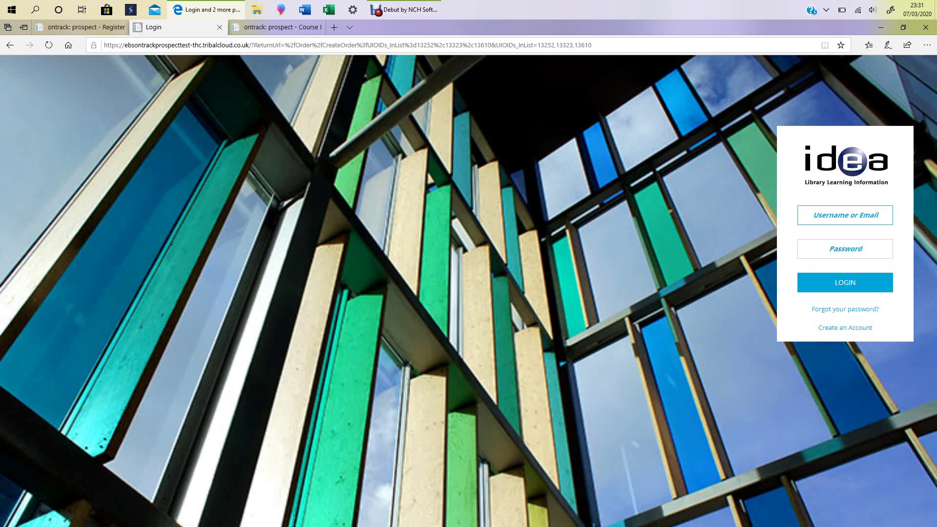
{"action": "type", "text": "d"}
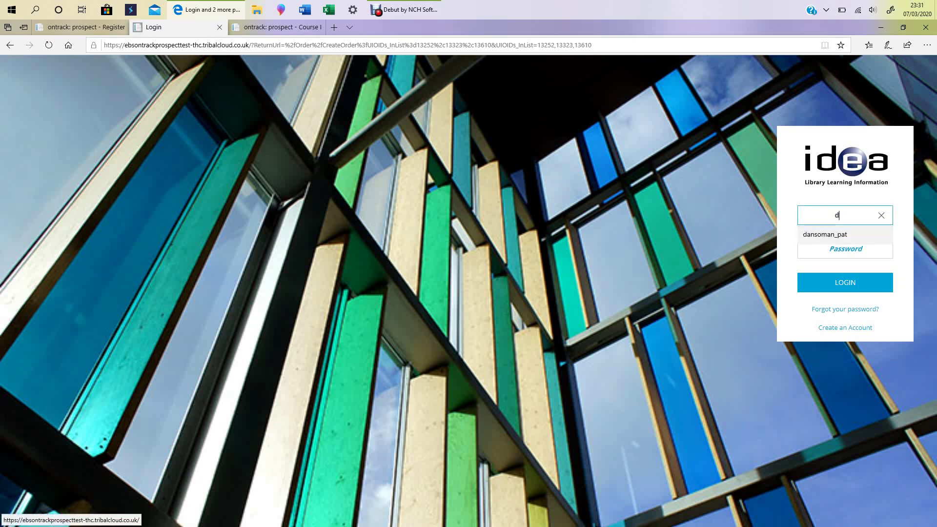
{"action": "left_click", "coordinate": [825, 234]}
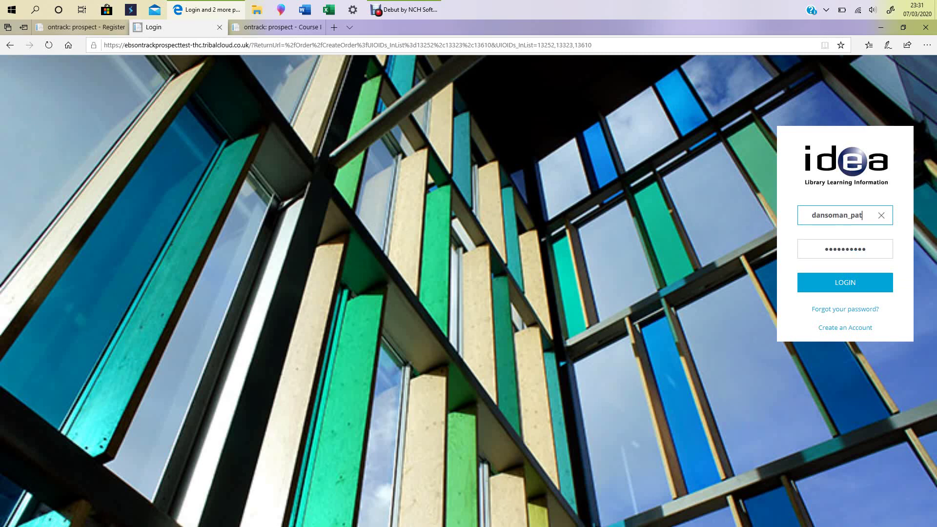
{"action": "left_click", "coordinate": [846, 282]}
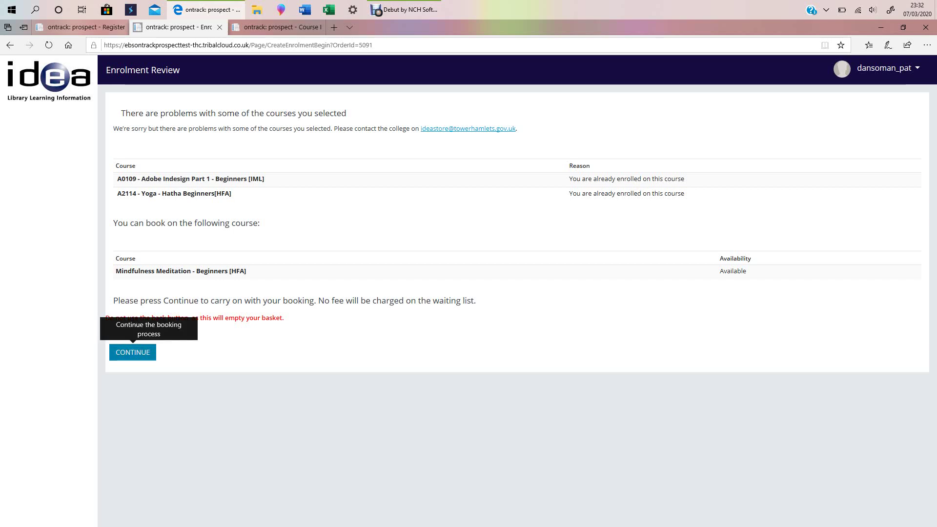
Continue booking Mindfulness Meditation - Beginners and scroll through the prefilled Personal Details form.
{"action": "left_click", "coordinate": [132, 353]}
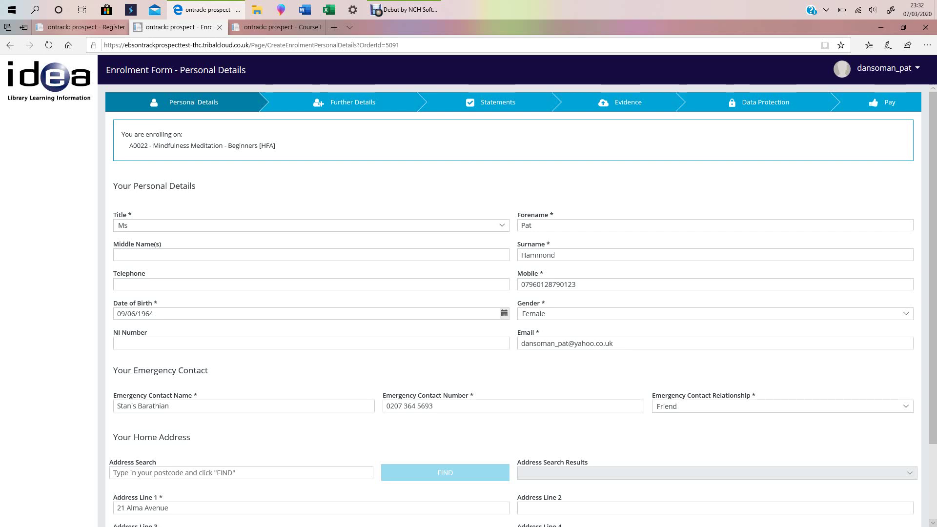
{"action": "scroll", "coordinate": [521, 305], "scroll_direction": "down", "scroll_amount": 2}
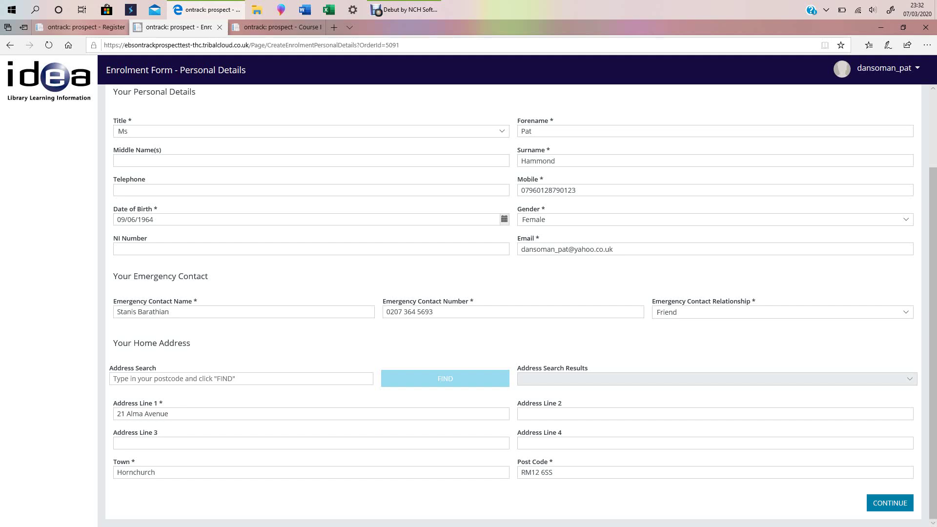
Submit the personal details and try submitting the Further Details form.
{"action": "left_click", "coordinate": [890, 504]}
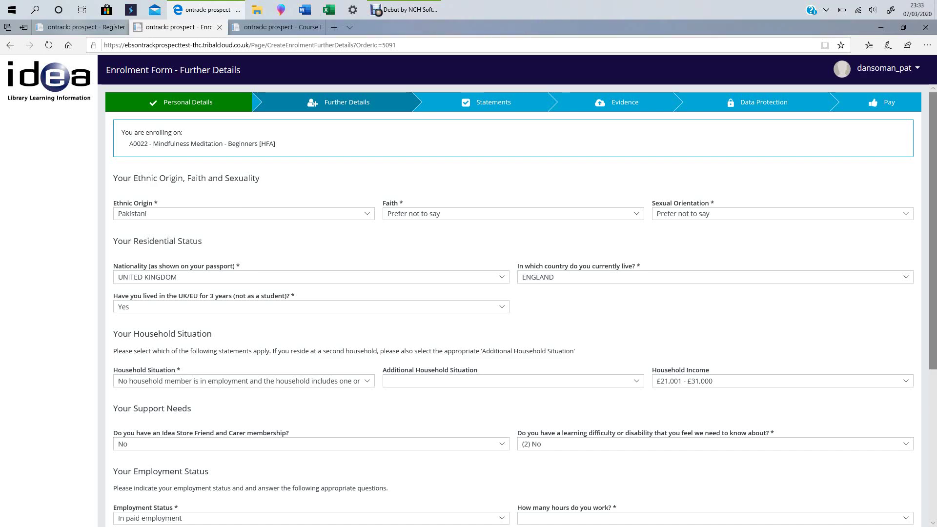
{"action": "scroll", "coordinate": [517, 302], "scroll_direction": "down", "scroll_amount": 1}
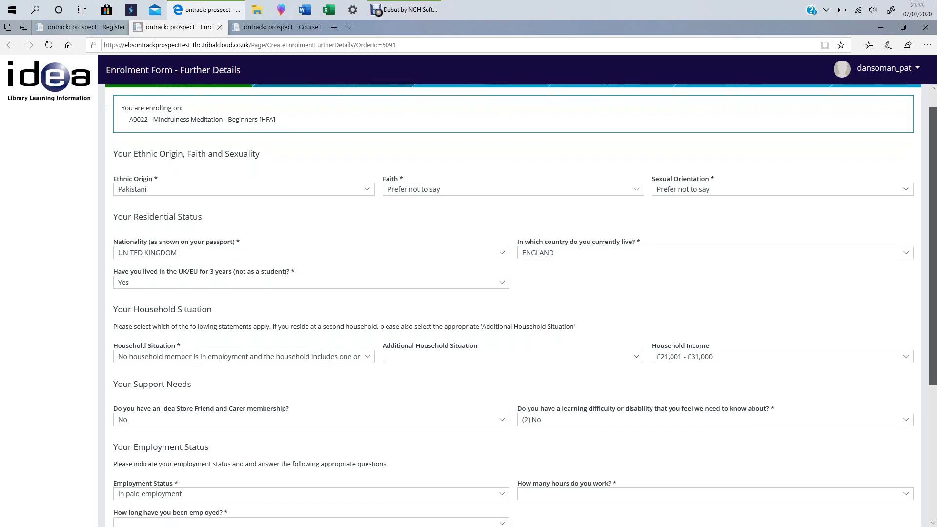
{"action": "scroll", "coordinate": [518, 303], "scroll_direction": "down", "scroll_amount": 2}
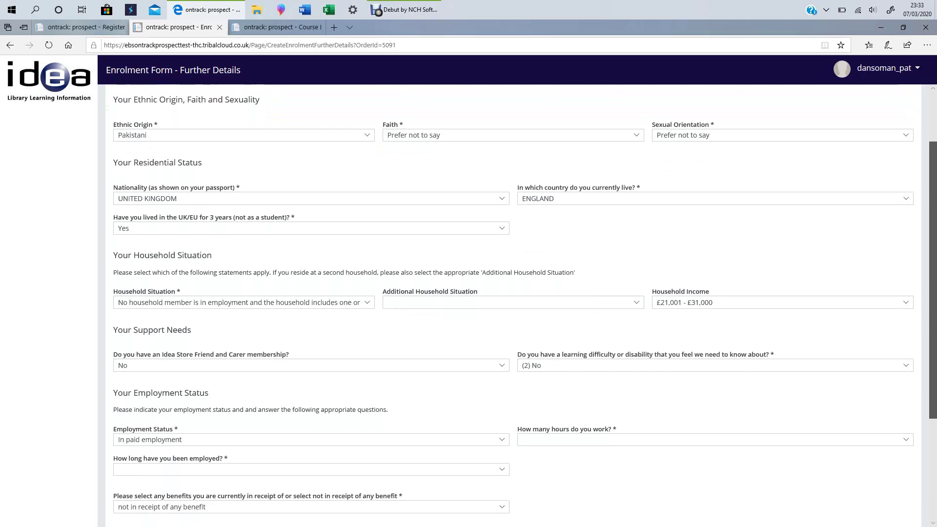
{"action": "scroll", "coordinate": [517, 303], "scroll_direction": "down", "scroll_amount": 4}
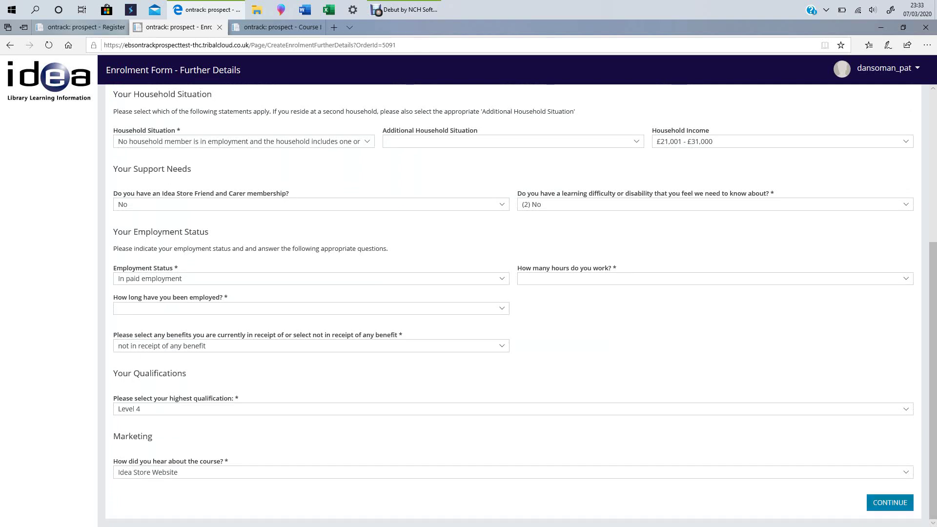
{"action": "left_click", "coordinate": [890, 503]}
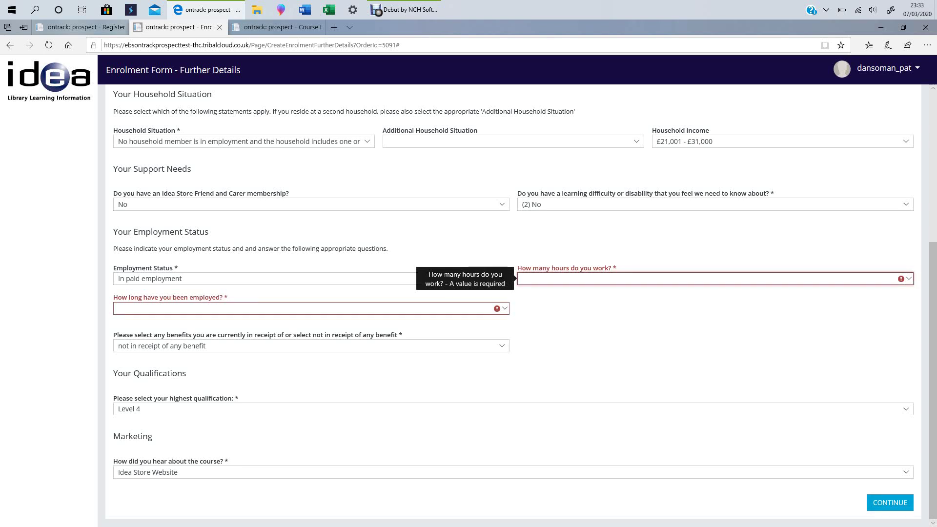
Set working hours to 31+ per week and employment length to more than 12 months.
{"action": "left_click", "coordinate": [715, 279]}
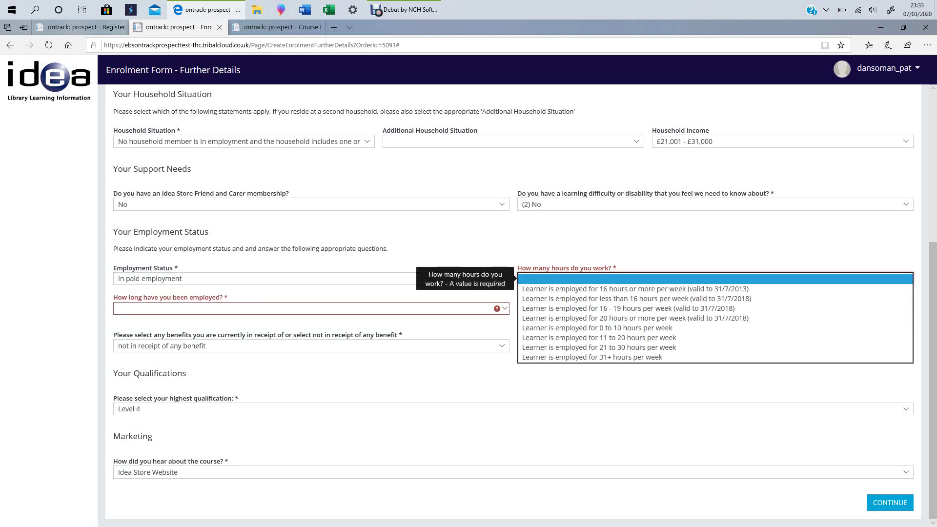
{"action": "left_click", "coordinate": [592, 357]}
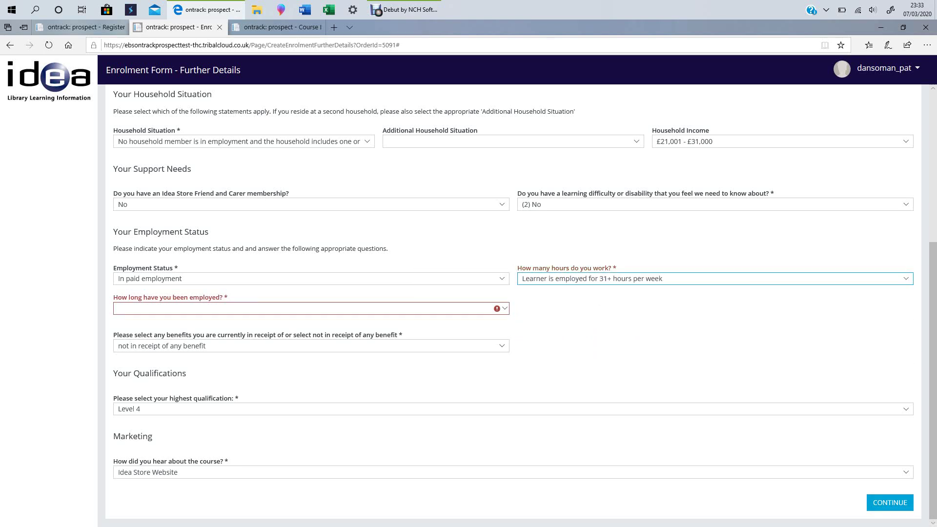
{"action": "left_click", "coordinate": [312, 309]}
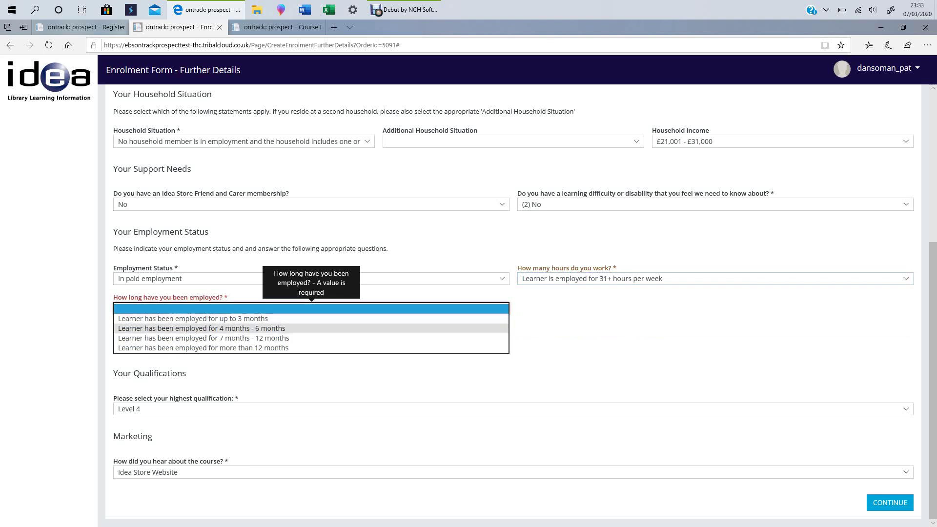
{"action": "left_click", "coordinate": [203, 348]}
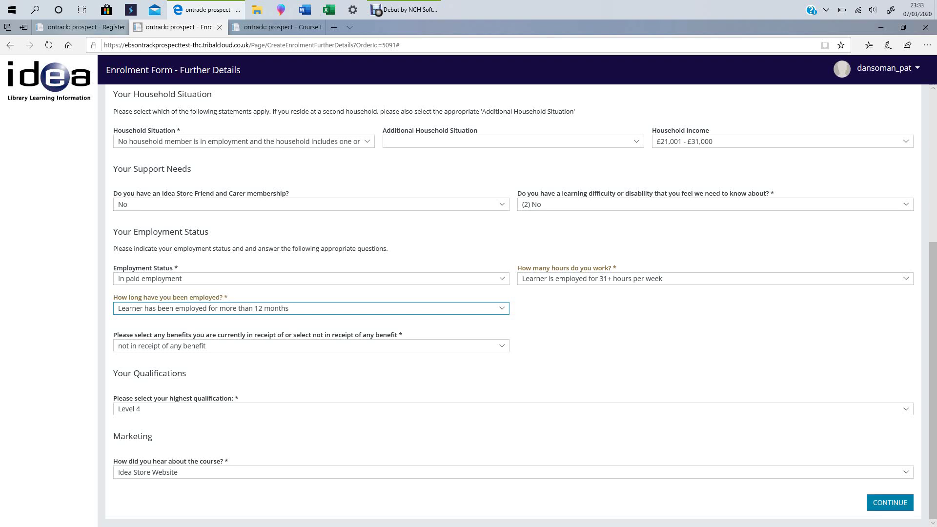
{"action": "left_click", "coordinate": [889, 502]}
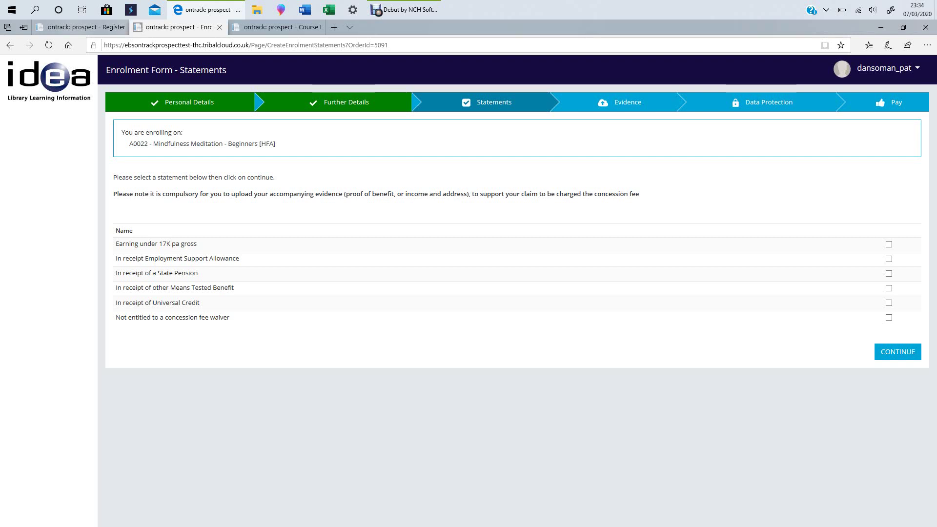
{"action": "left_click", "coordinate": [889, 318]}
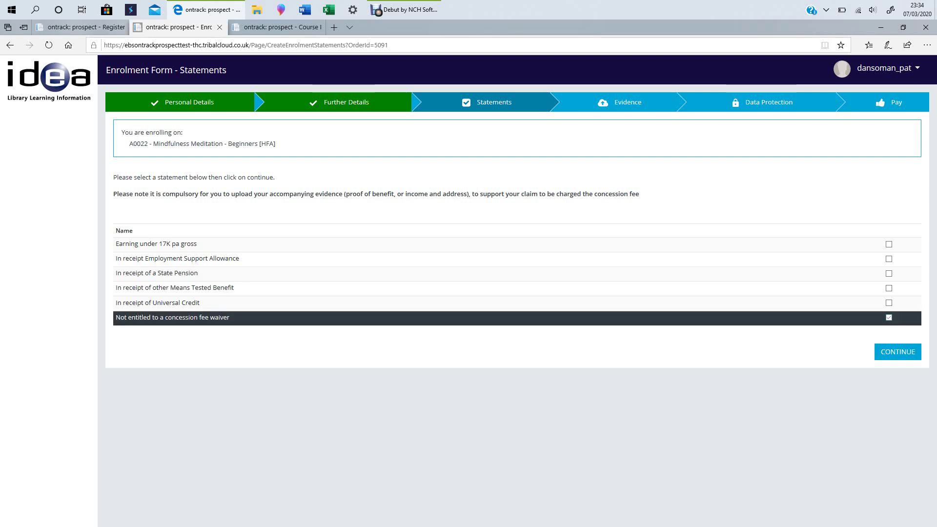
{"action": "left_click", "coordinate": [898, 352]}
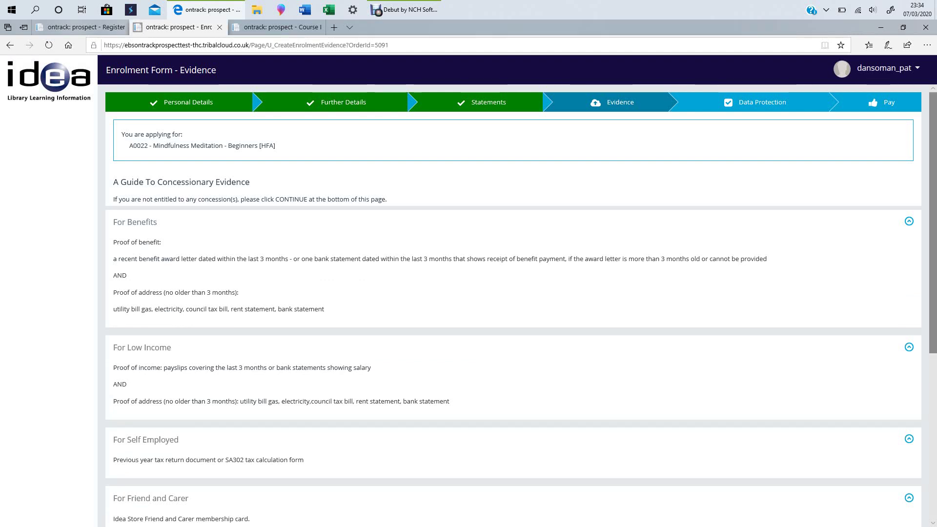
{"action": "scroll", "coordinate": [513, 305], "scroll_direction": "down", "scroll_amount": 5}
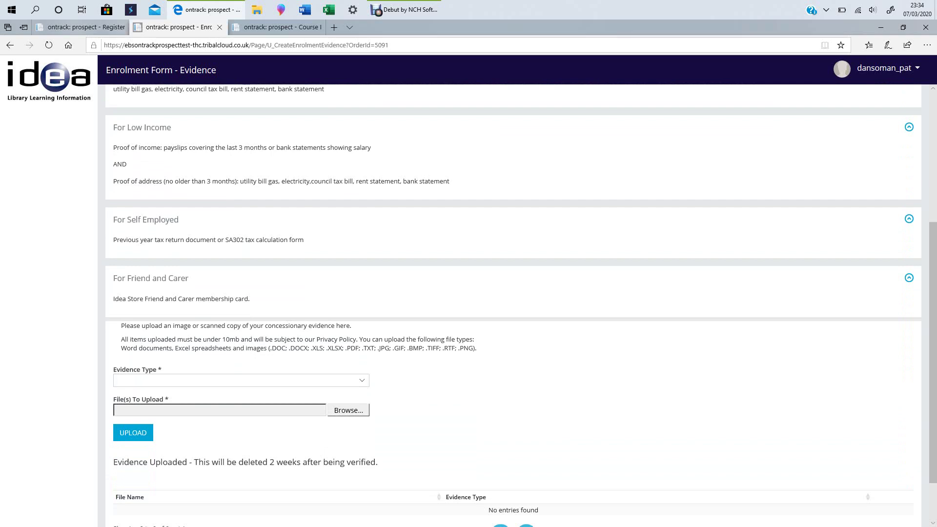
{"action": "left_click", "coordinate": [241, 380]}
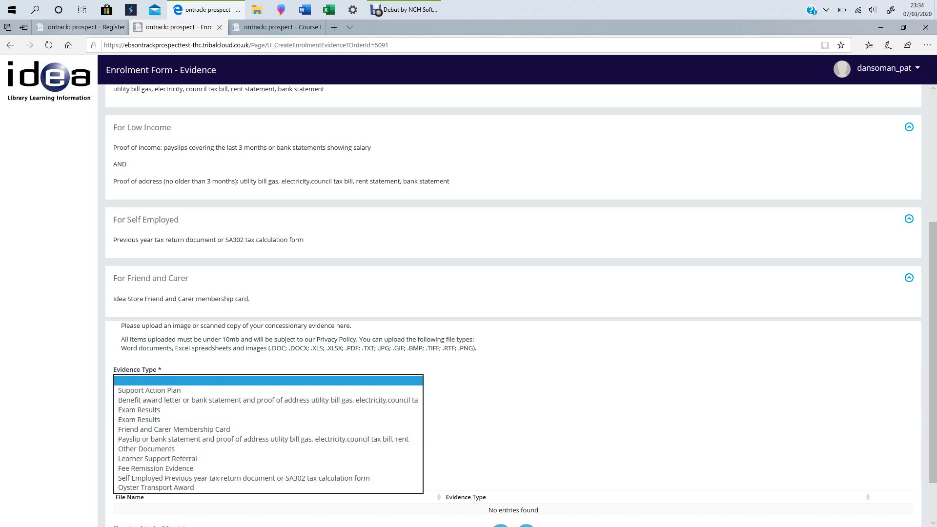
{"action": "left_click", "coordinate": [508, 439]}
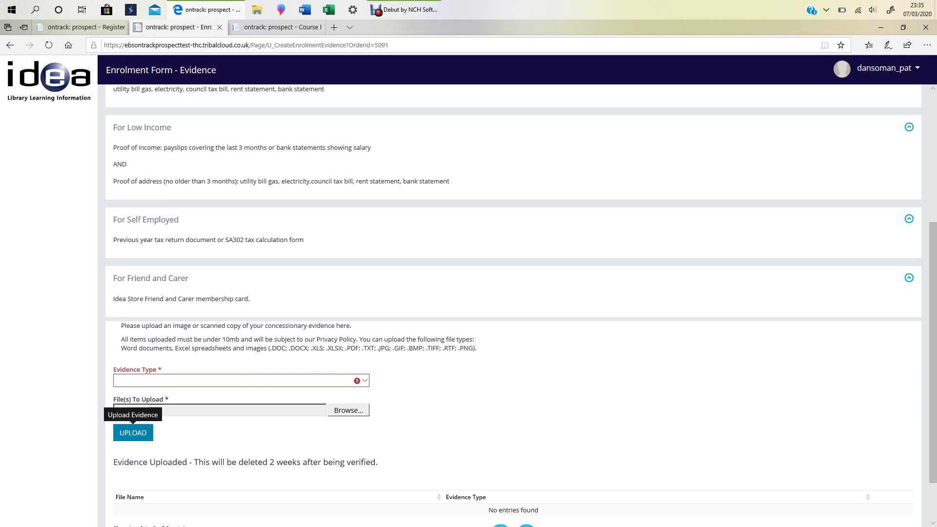
{"action": "scroll", "coordinate": [522, 305], "scroll_direction": "down", "scroll_amount": 3}
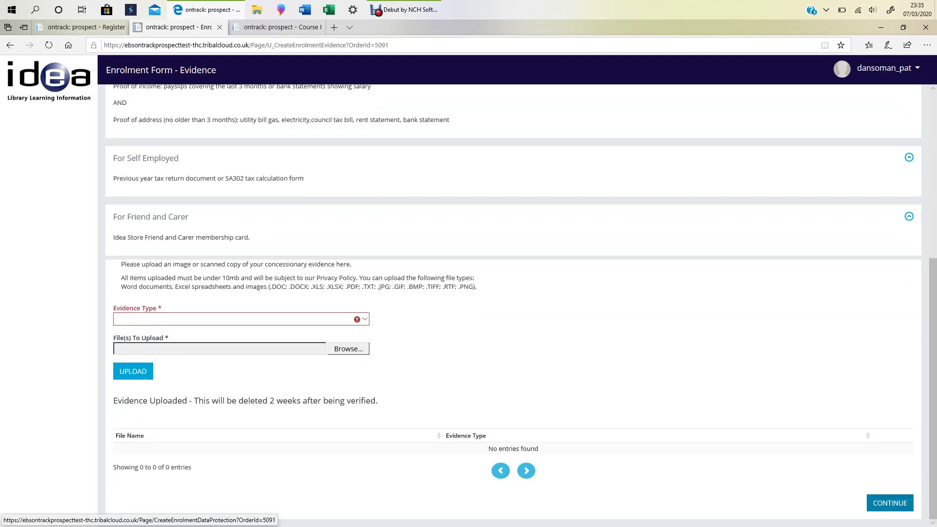
Continue past the Evidence page and accept the Data Protection consents.
{"action": "left_click", "coordinate": [890, 503]}
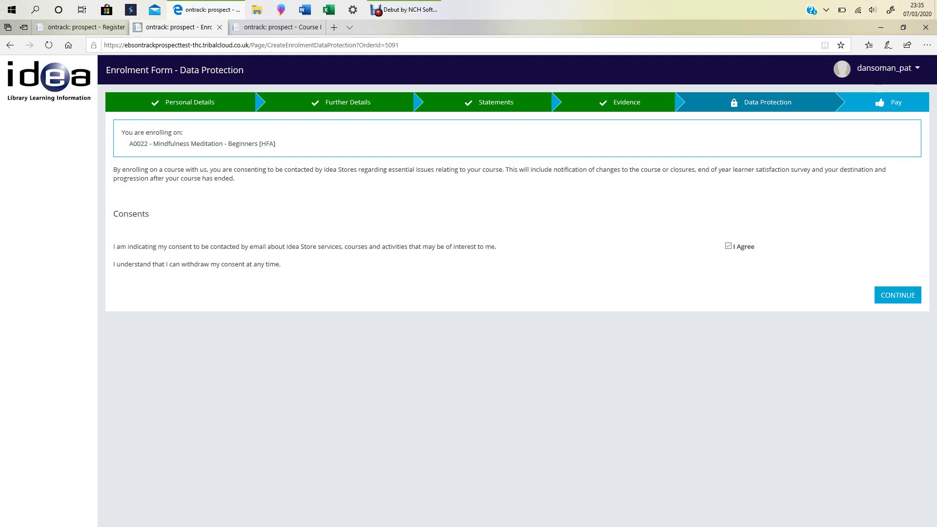
{"action": "left_click", "coordinate": [898, 296]}
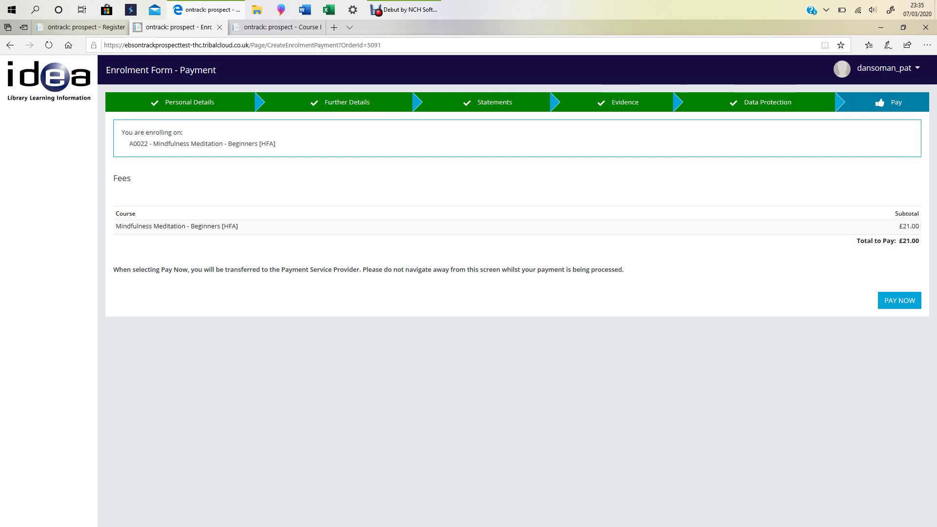
Pay the £21.00 Mindfulness Meditation fee via PAY NOW.
{"action": "left_click", "coordinate": [899, 301]}
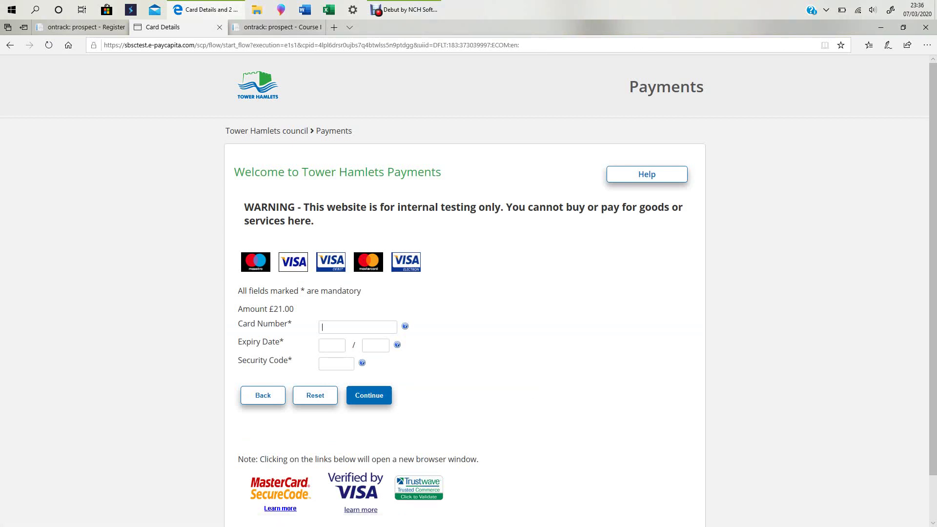
Paste the card number and remove its two spaces.
{"action": "key", "text": "ctrl+v"}
{"action": "left_click", "coordinate": [339, 328]}
{"action": "key", "text": "BackSpace"}
{"action": "key", "text": "BackSpace"}
{"action": "left_click", "coordinate": [367, 327]}
{"action": "key", "text": "BackSpace"}
Enter expiry 01/23 and the card's security code, then submit the card details.
{"action": "left_click", "coordinate": [332, 345]}
{"action": "type", "text": "01"}
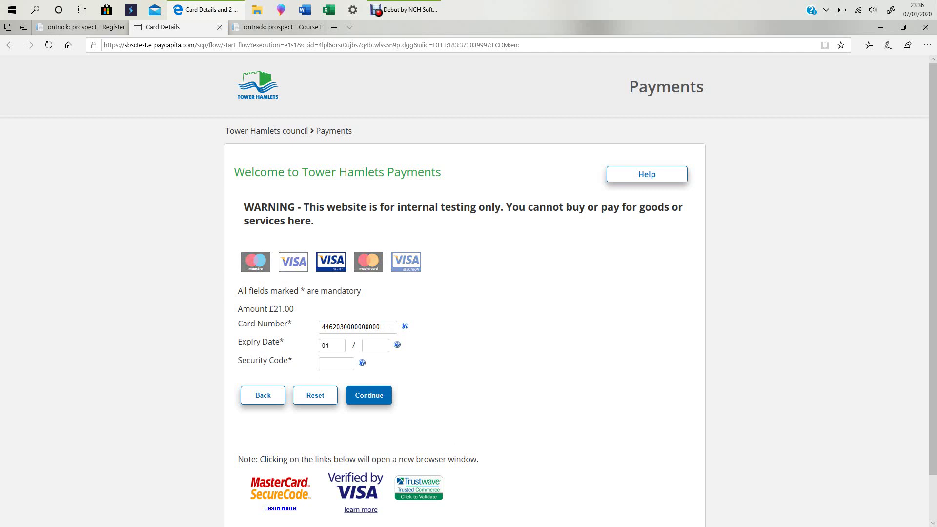
{"action": "left_click", "coordinate": [376, 346]}
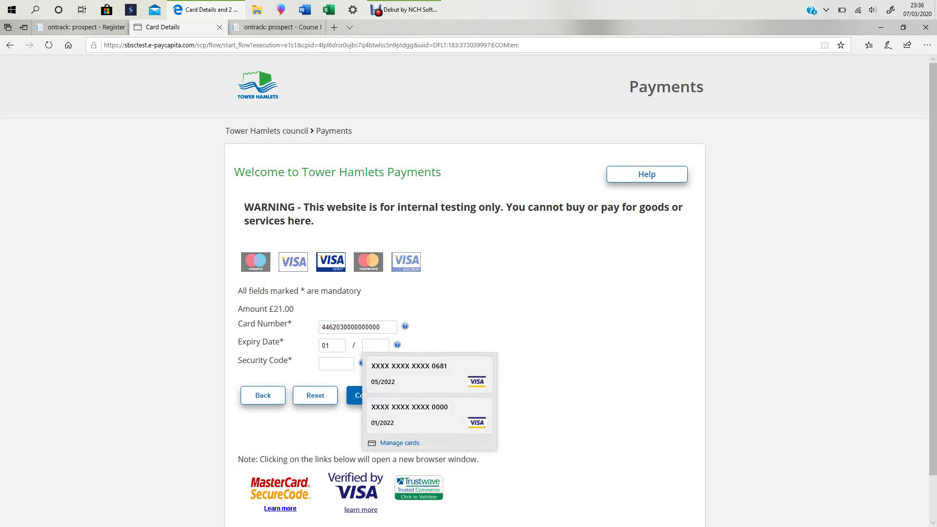
{"action": "type", "text": "23"}
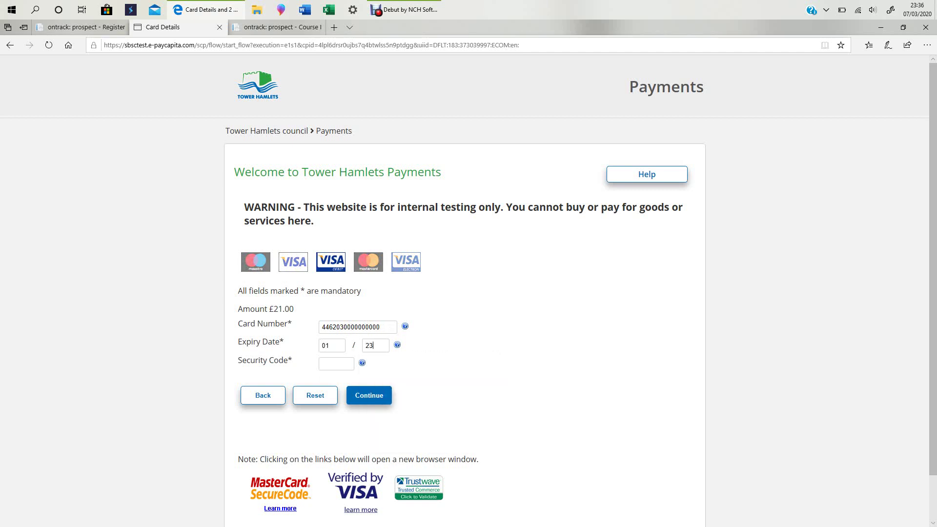
{"action": "left_click", "coordinate": [336, 364]}
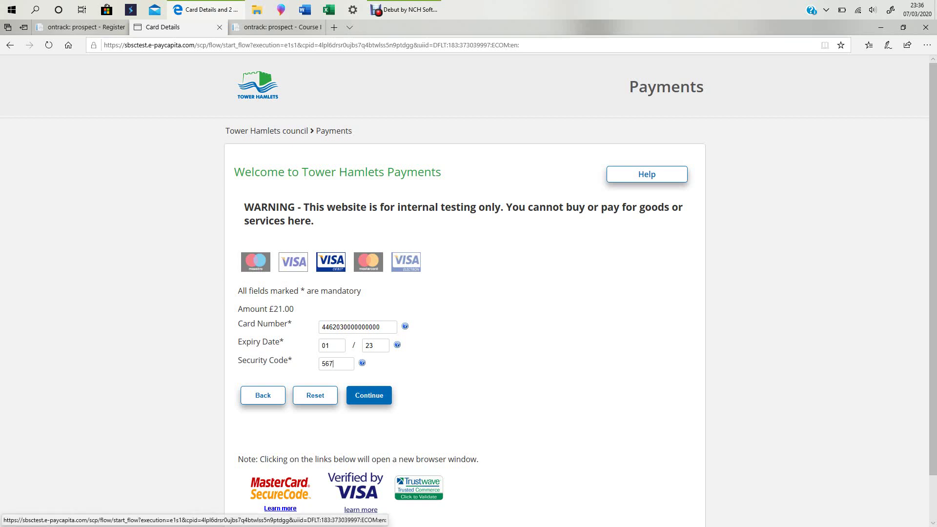
{"action": "key", "text": "Return"}
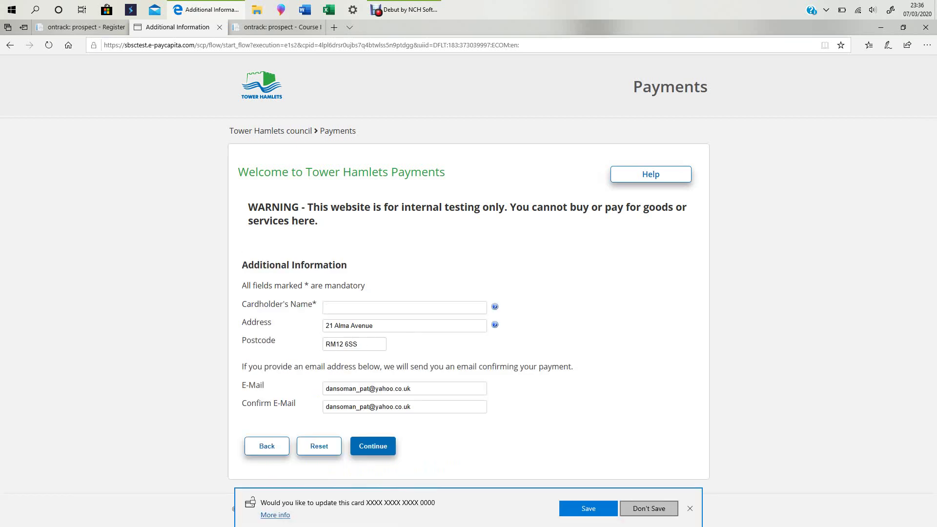
Decline Edge's offer to save the card, enter the cardholder's full name and continue.
{"action": "left_click", "coordinate": [648, 509]}
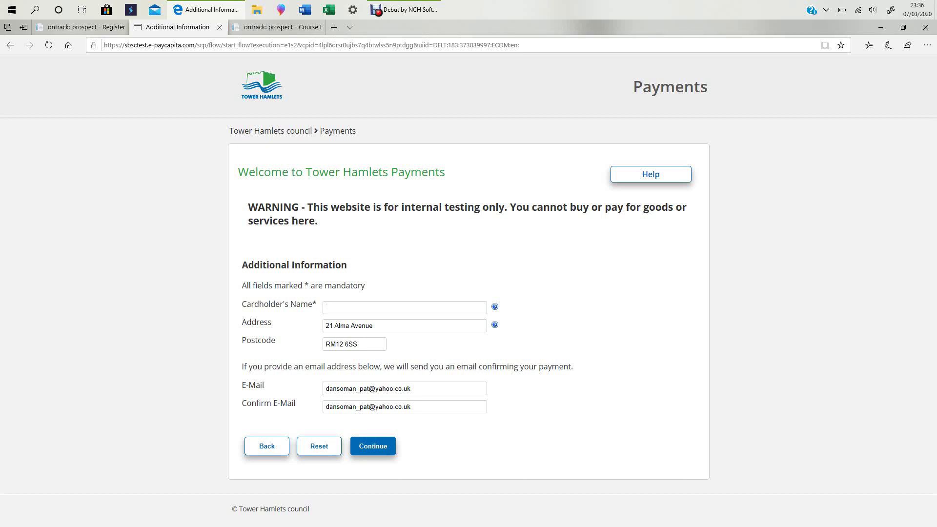
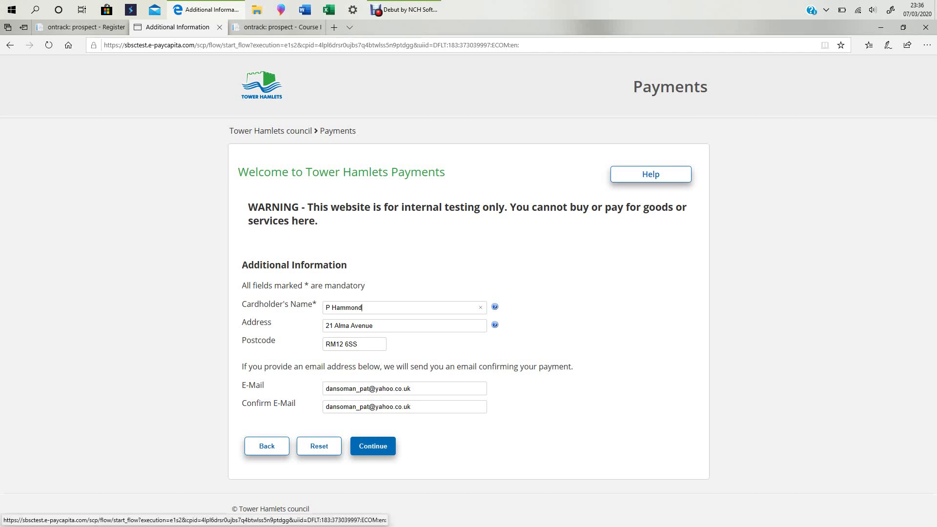
{"action": "left_click", "coordinate": [373, 446]}
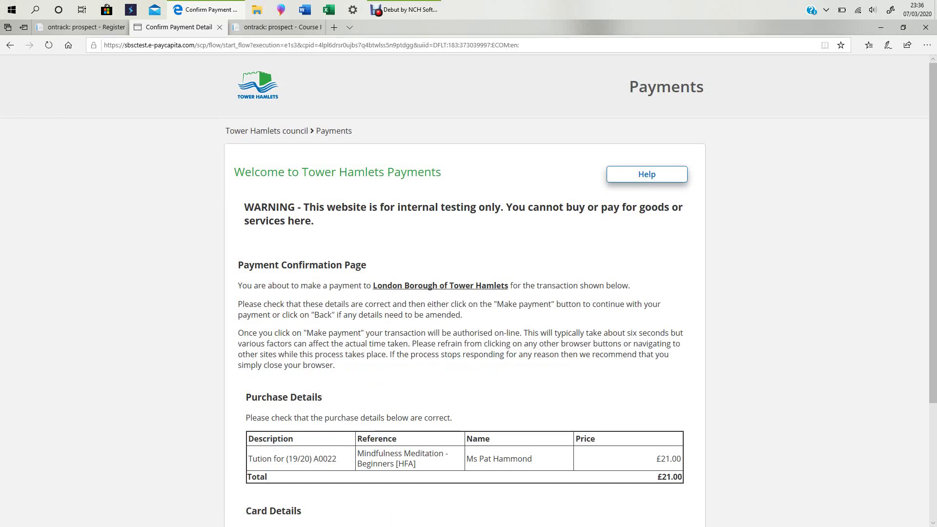
Review the £21.00 Mindfulness Meditation - Beginners payment details and confirm with Make Payment.
{"action": "scroll", "coordinate": [468, 287], "scroll_direction": "down", "scroll_amount": 1}
{"action": "scroll", "coordinate": [468, 287], "scroll_direction": "down", "scroll_amount": 2}
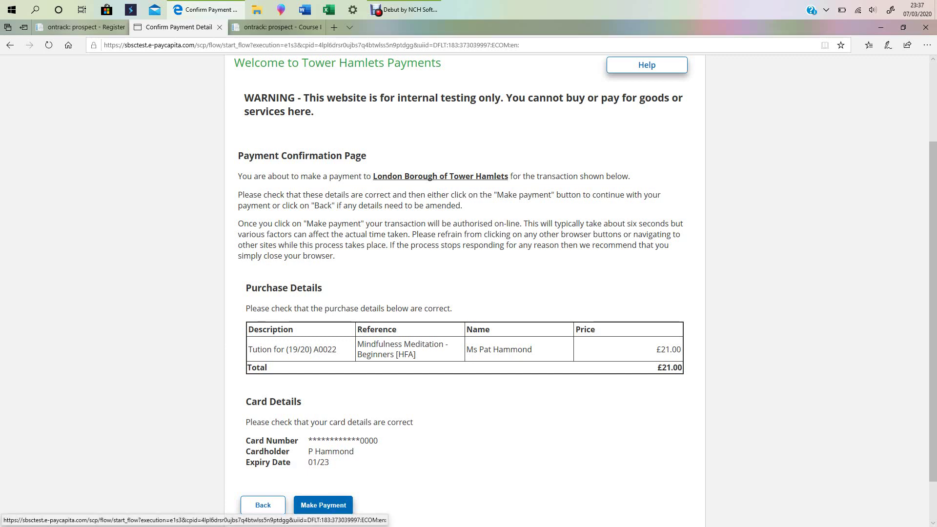
{"action": "left_click", "coordinate": [323, 506]}
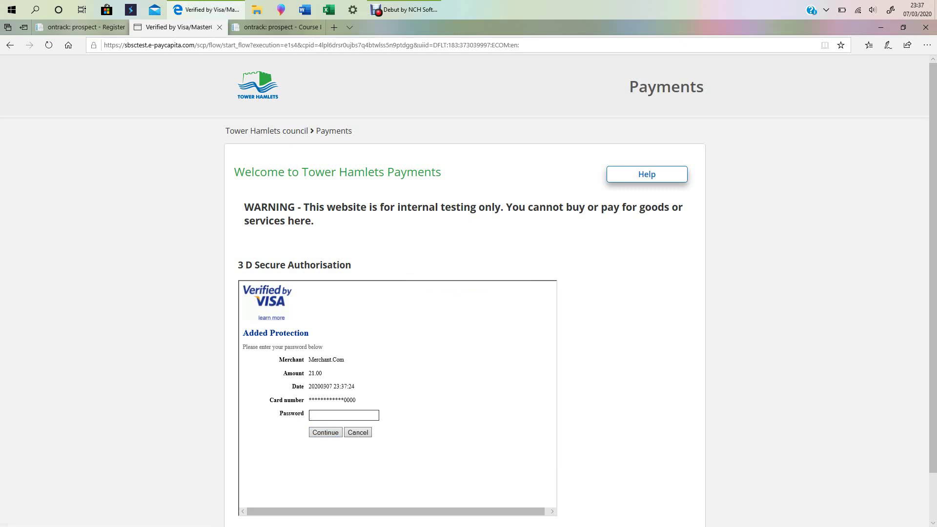
Enter the Verified by Visa card password and submit it to authorise the £21.00 payment.
{"action": "type", "text": "●●●●●●●●●"}
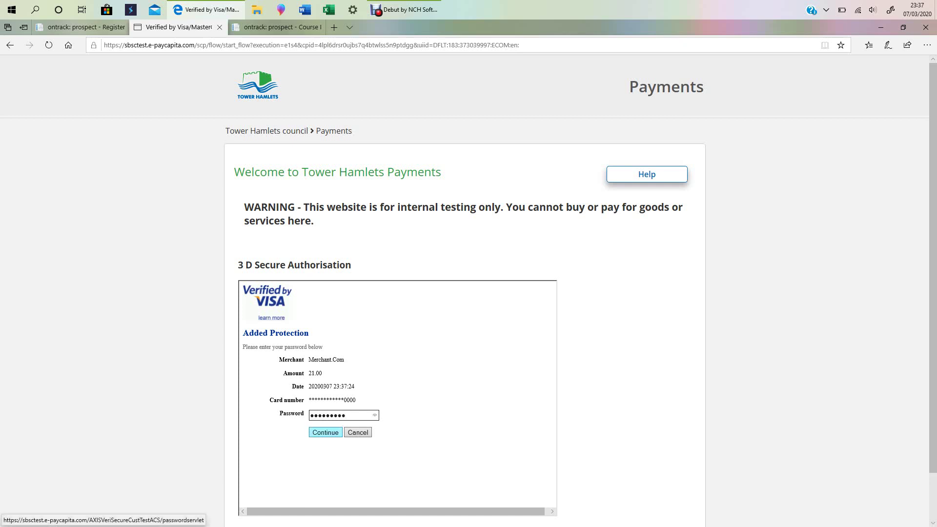
{"action": "key", "text": "Return"}
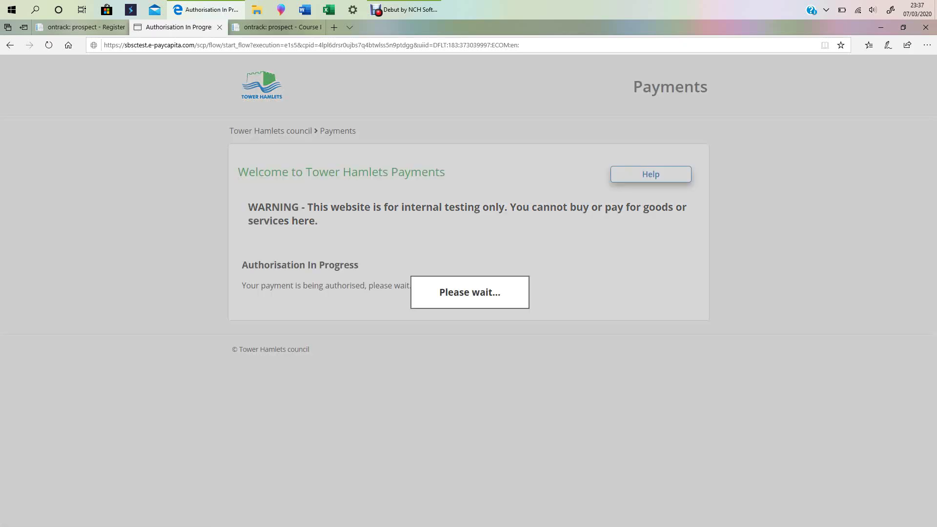